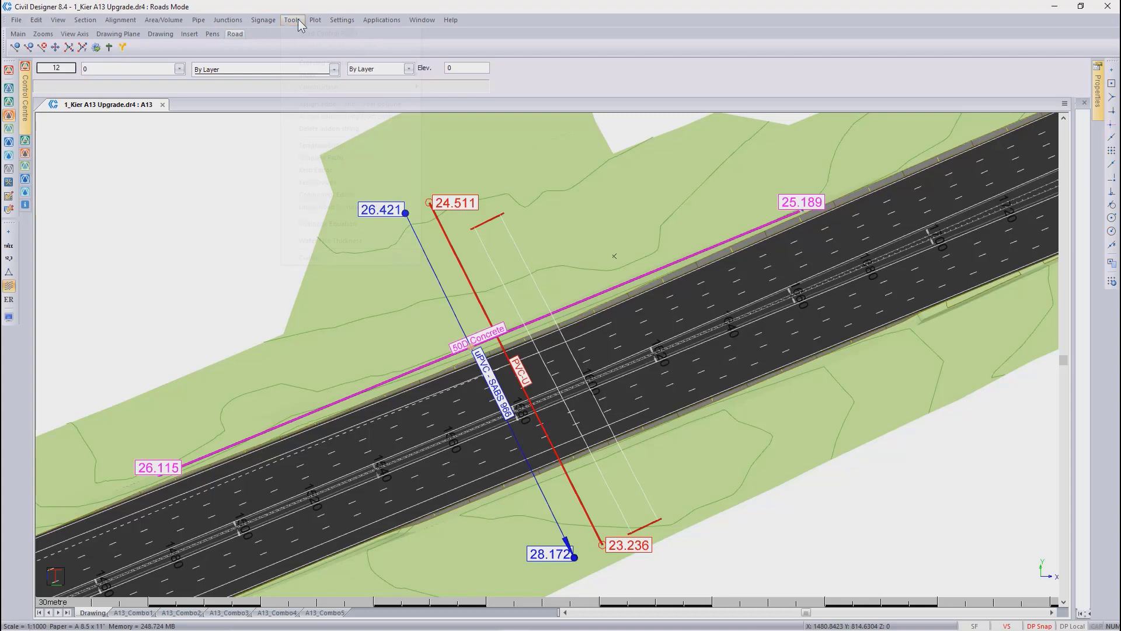
# - Graphically add a crossing service across the road near chainage 1620, from the south verge to the north verge, with a skew cross section
pyautogui.click(297, 19)
pyautogui.moveTo(341, 63)
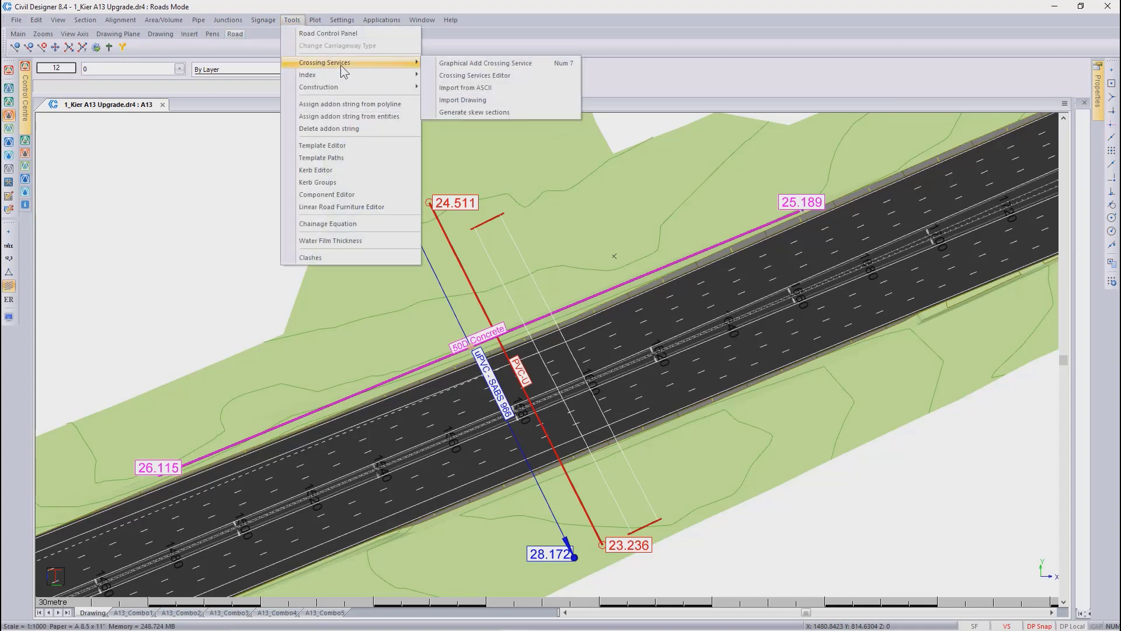
pyautogui.click(478, 65)
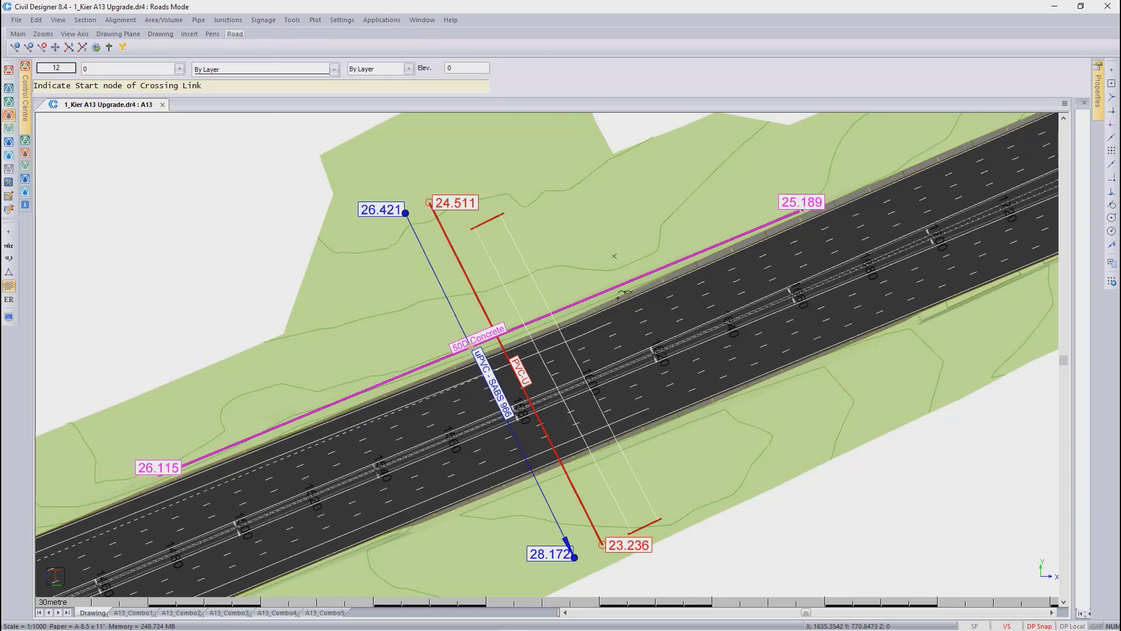
pyautogui.click(686, 438)
pyautogui.click(622, 256)
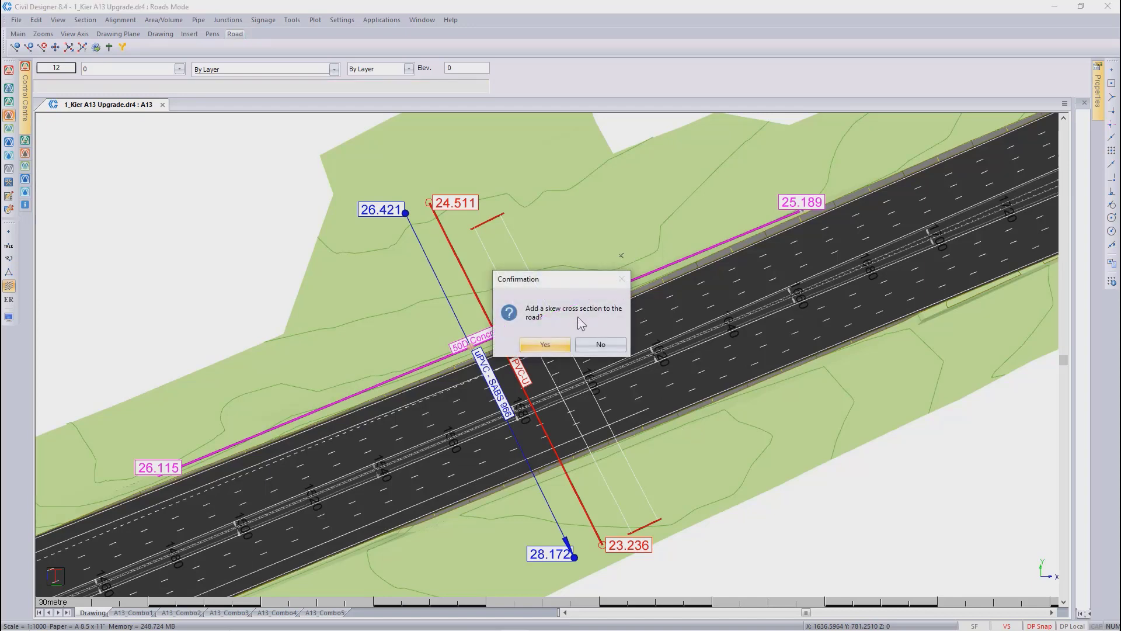
pyautogui.click(563, 345)
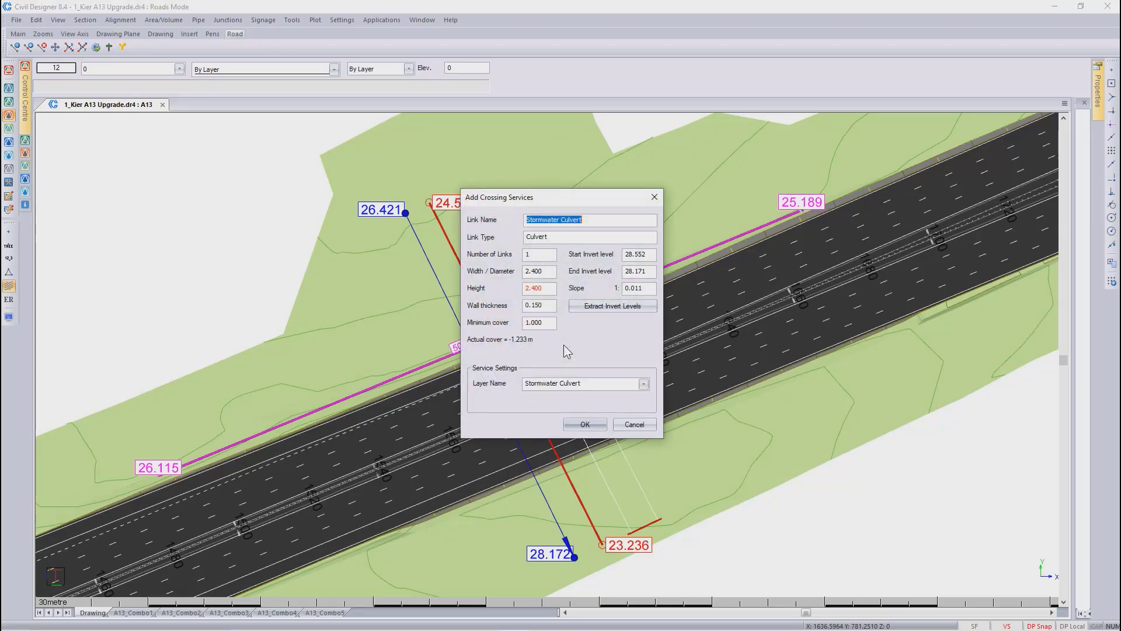
# - Name the link Culvert Crossing and set 2 links, 0.45 width and height, and 0.075 wall thickness
pyautogui.write('Culvert Crossing')
pyautogui.doubleClick(536, 255)
pyautogui.write('2')
pyautogui.doubleClick(539, 271)
pyautogui.write('0.45')
pyautogui.doubleClick(540, 286)
pyautogui.write('0.45')
pyautogui.doubleClick(548, 289)
pyautogui.click(548, 288)
pyautogui.click(550, 304)
pyautogui.write('0.075')
# - Extract the culvert's invert levels from the Ex Ground surface with a vertical offset of 0
pyautogui.click(586, 304)
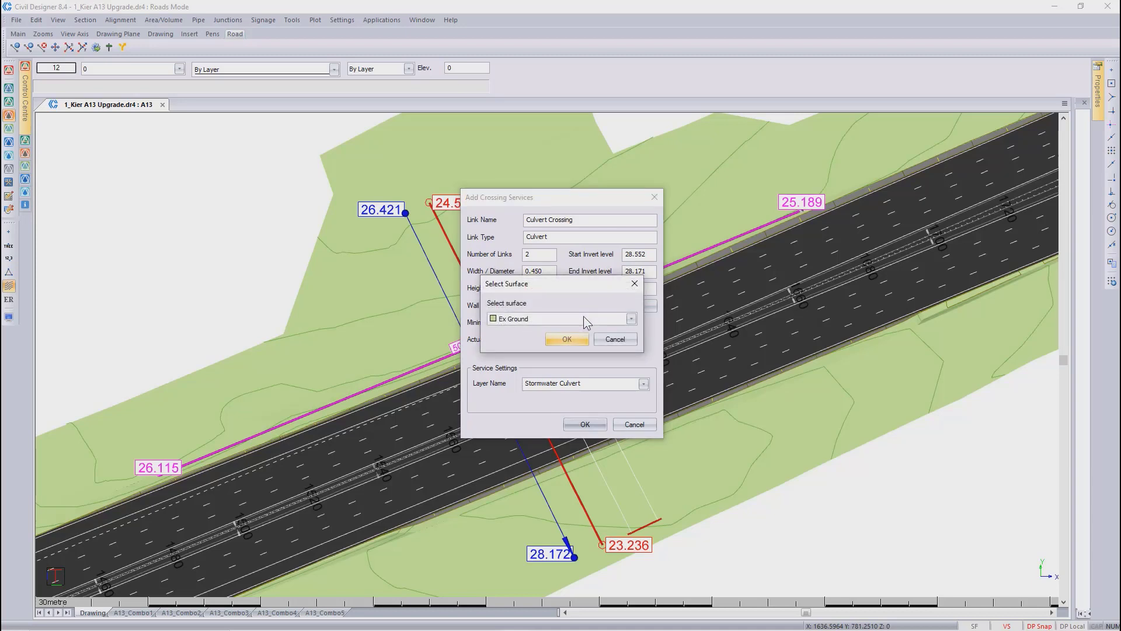
pyautogui.click(577, 339)
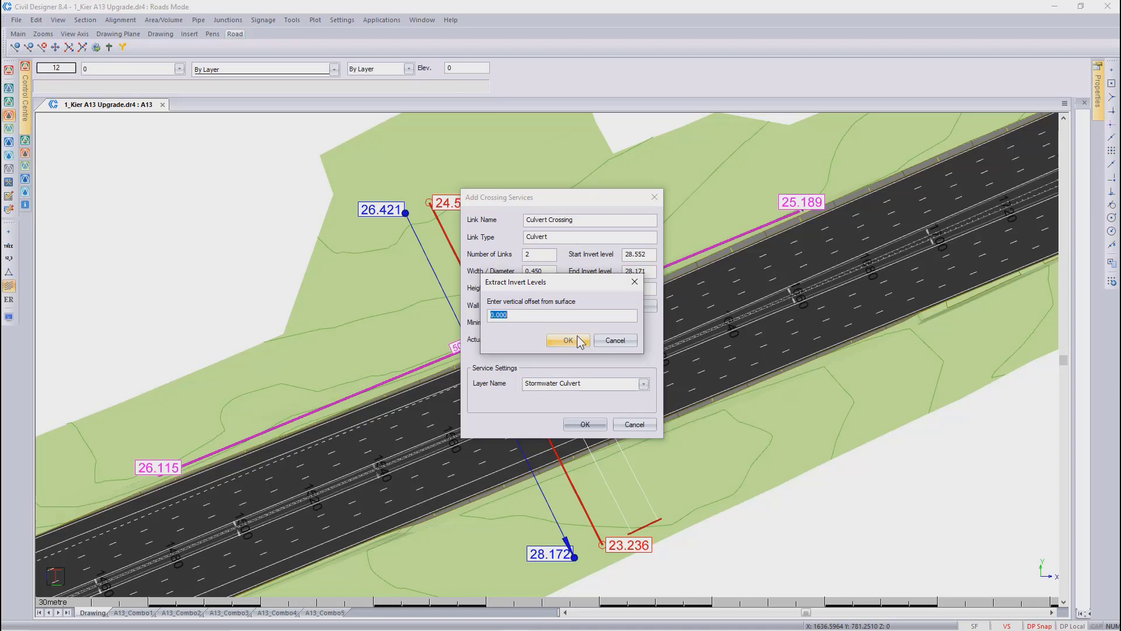
pyautogui.write('0')
pyautogui.click(568, 341)
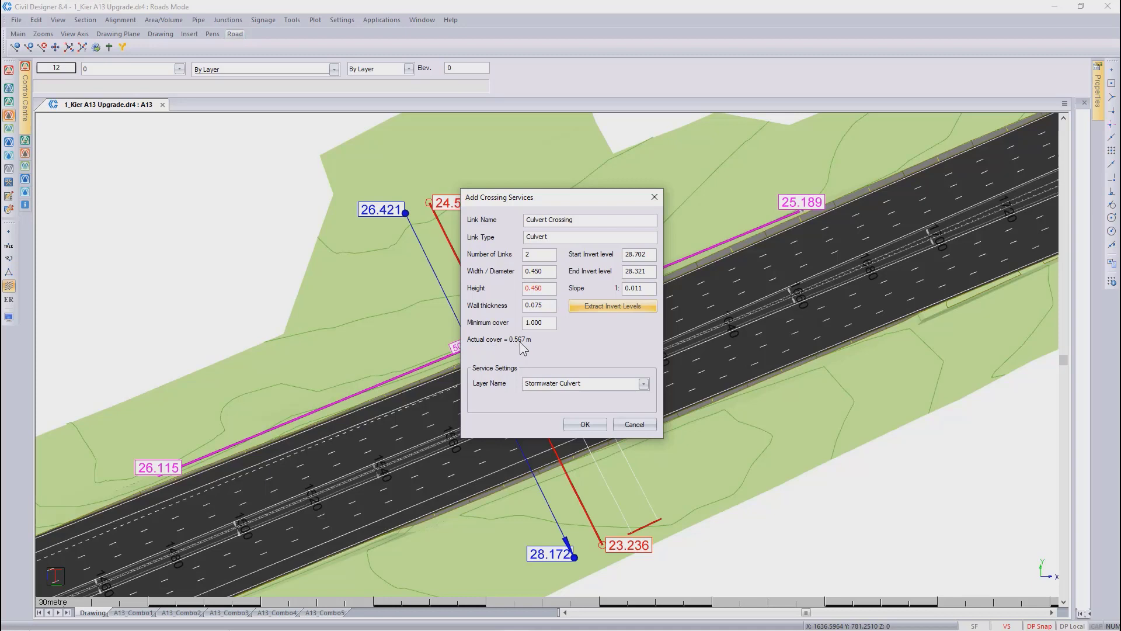
# - Set the culvert's minimum cover to 0.5
pyautogui.doubleClick(542, 322)
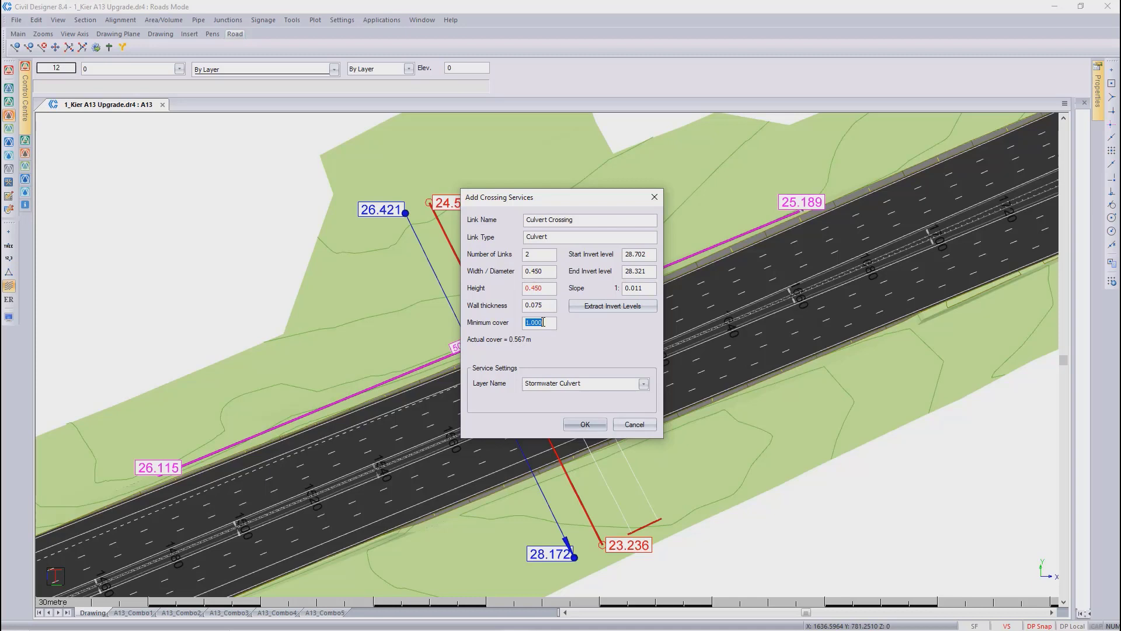
pyautogui.write('0.5')
pyautogui.click(546, 288)
# - Assign the crossing service to the Culvert Crossing layer and create it, with the output sent to screen
pyautogui.click(644, 384)
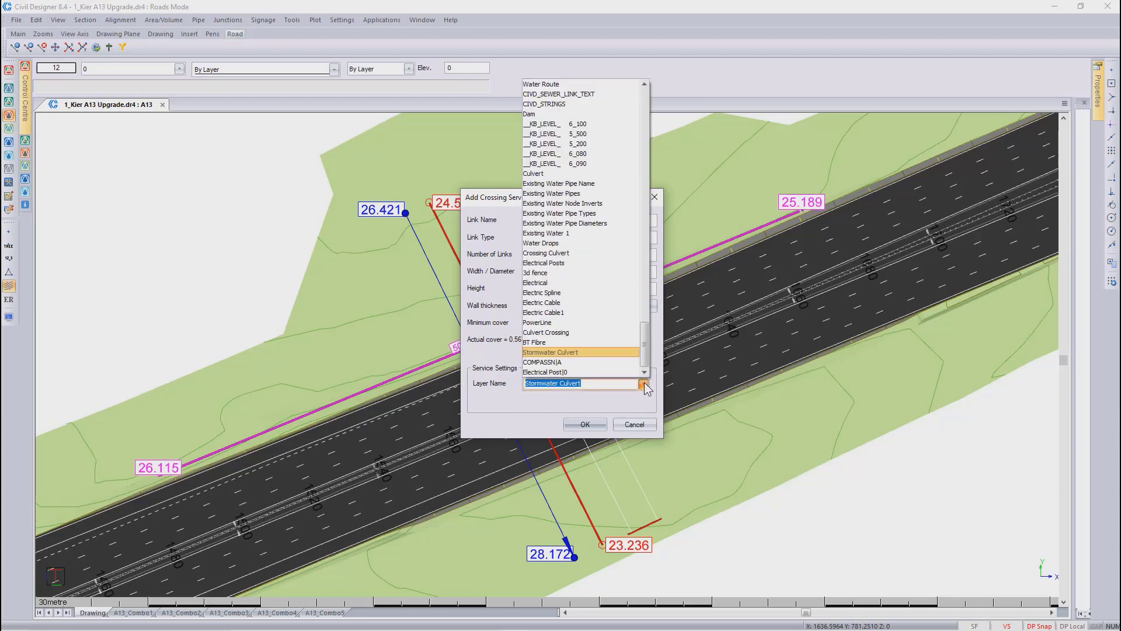
pyautogui.write('C')
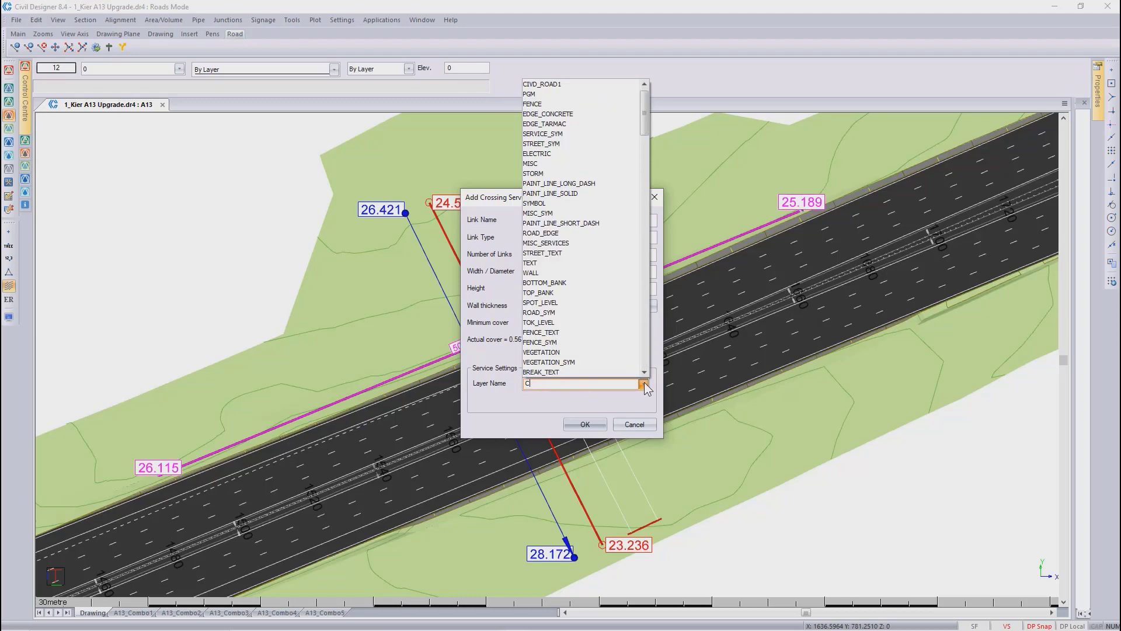
pyautogui.write('u')
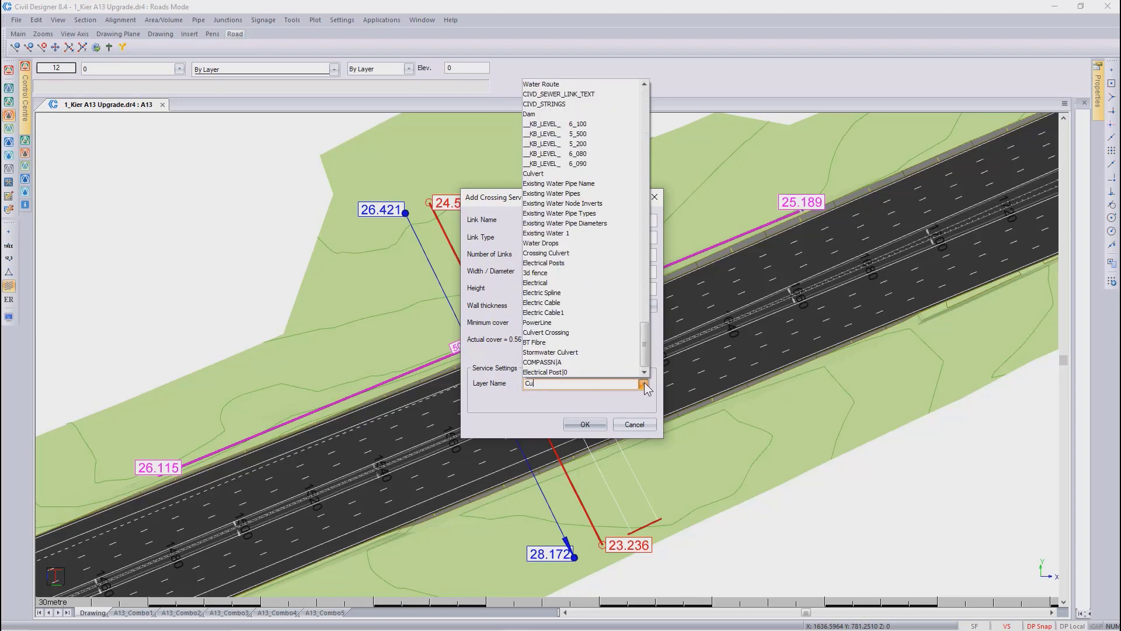
pyautogui.write('lvert Crossing')
pyautogui.click(580, 333)
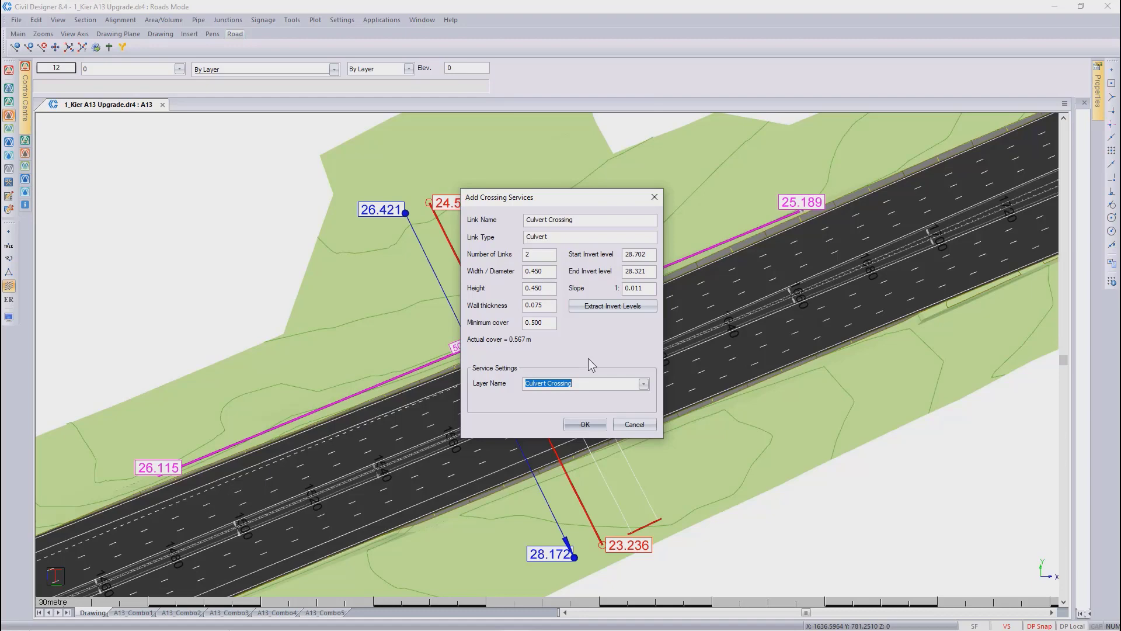
pyautogui.click(590, 422)
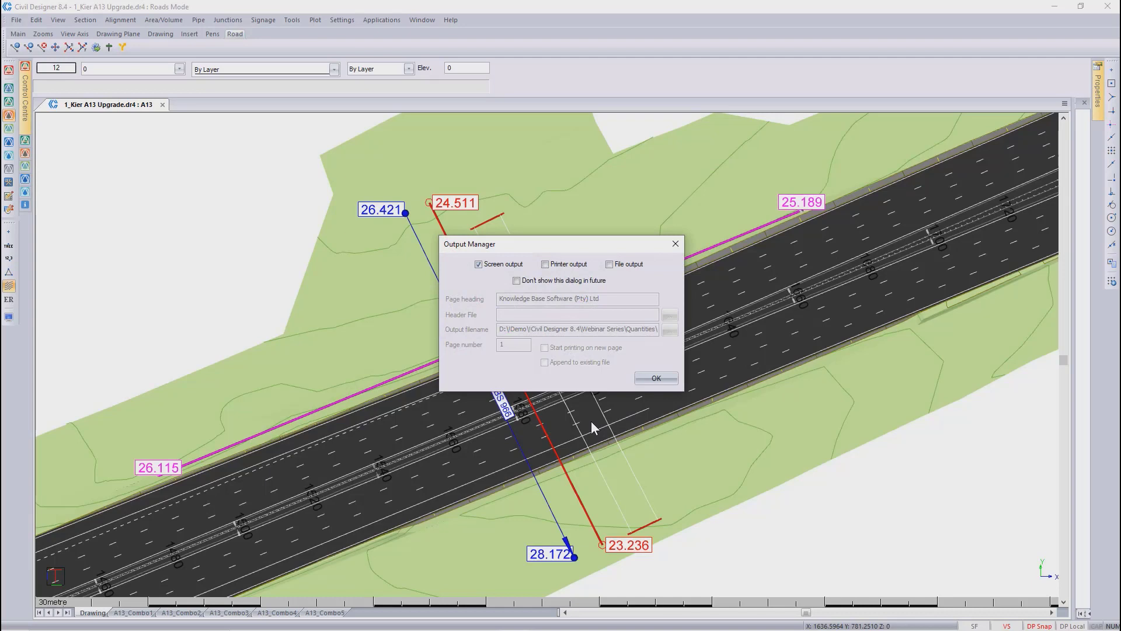
pyautogui.click(652, 379)
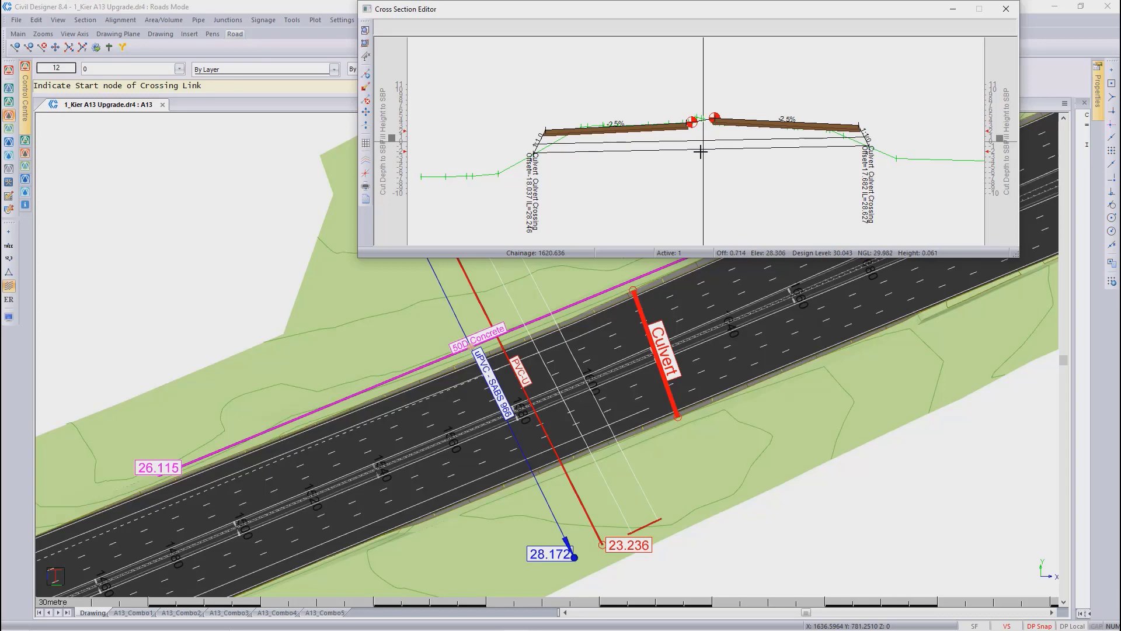
# - Add Stormwater to the crossings plotted in the cross section, alongside the culvert crossing
pyautogui.click(366, 162)
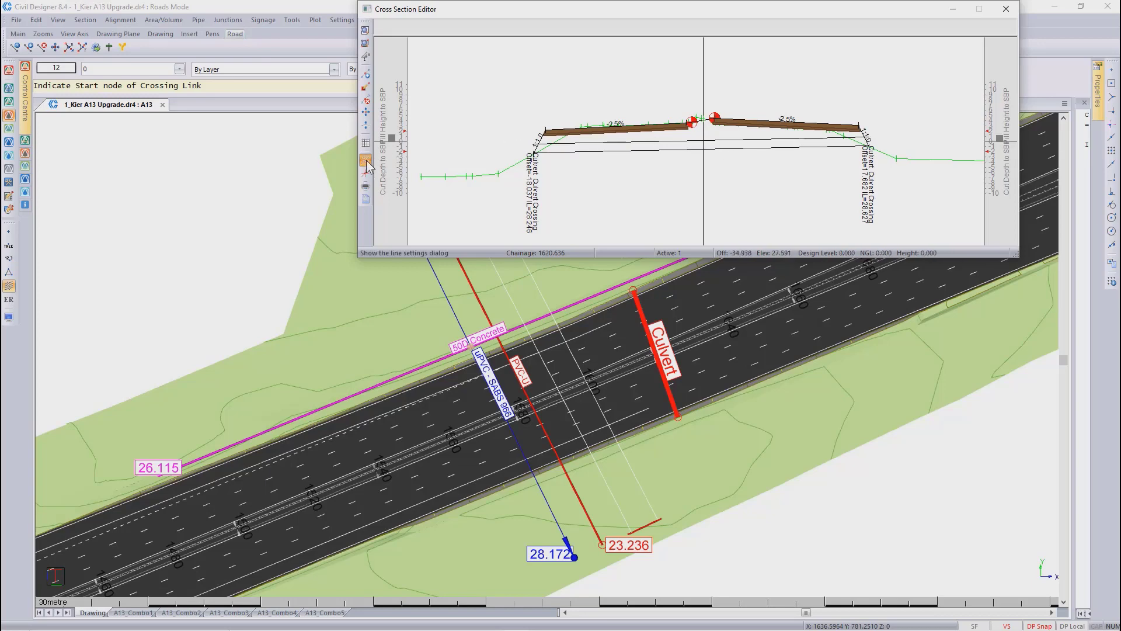
pyautogui.click(584, 267)
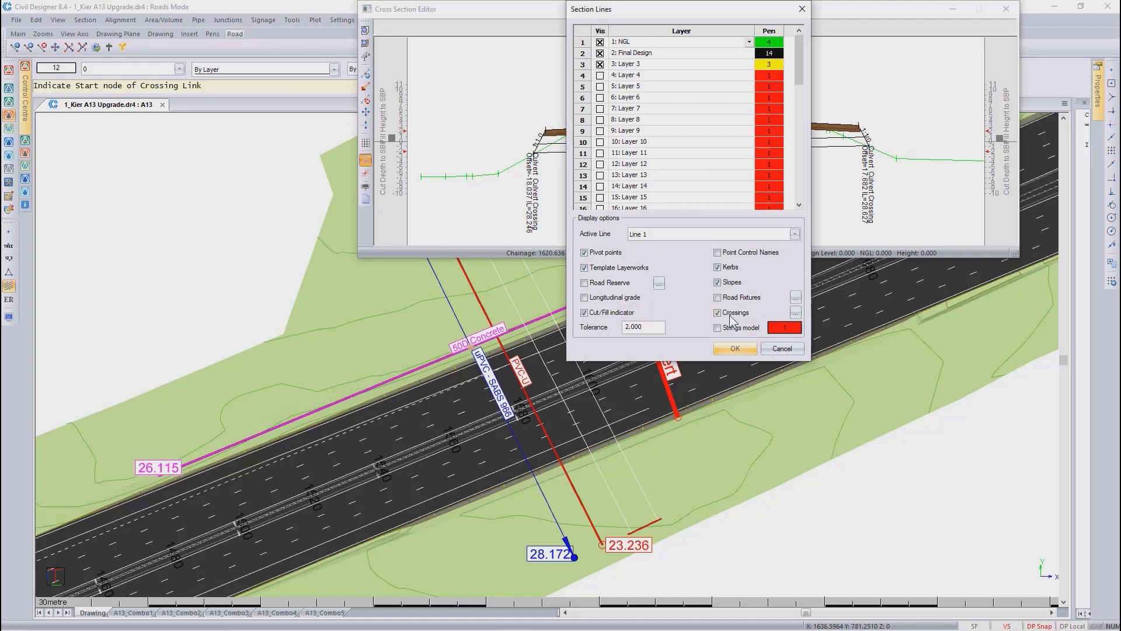
pyautogui.click(795, 314)
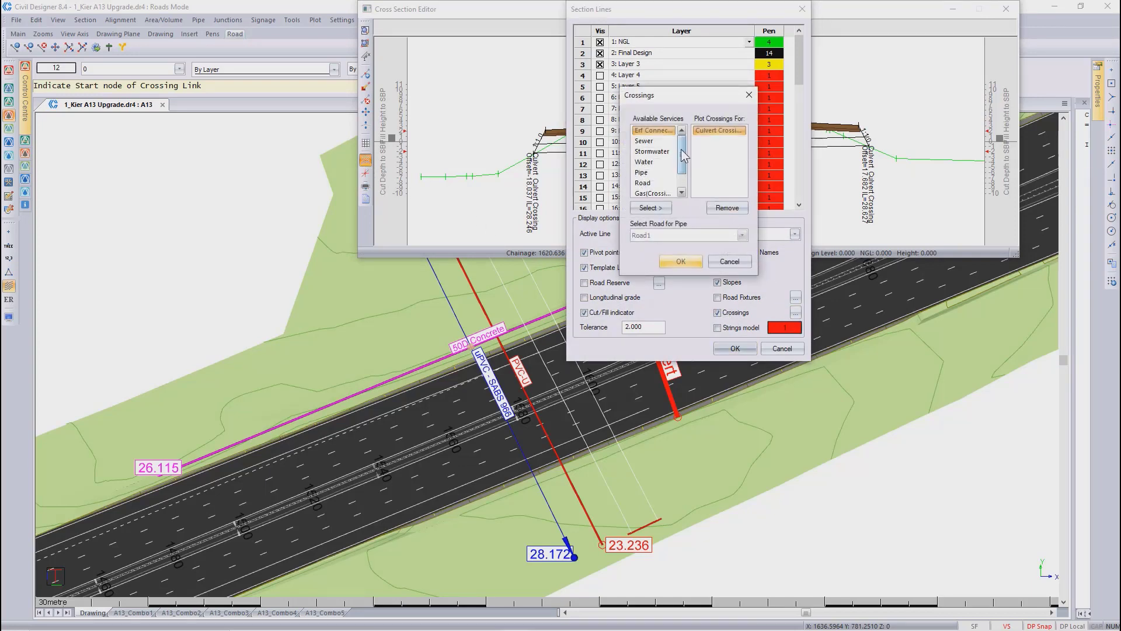
pyautogui.moveTo(684, 152); pyautogui.dragTo(684, 174)
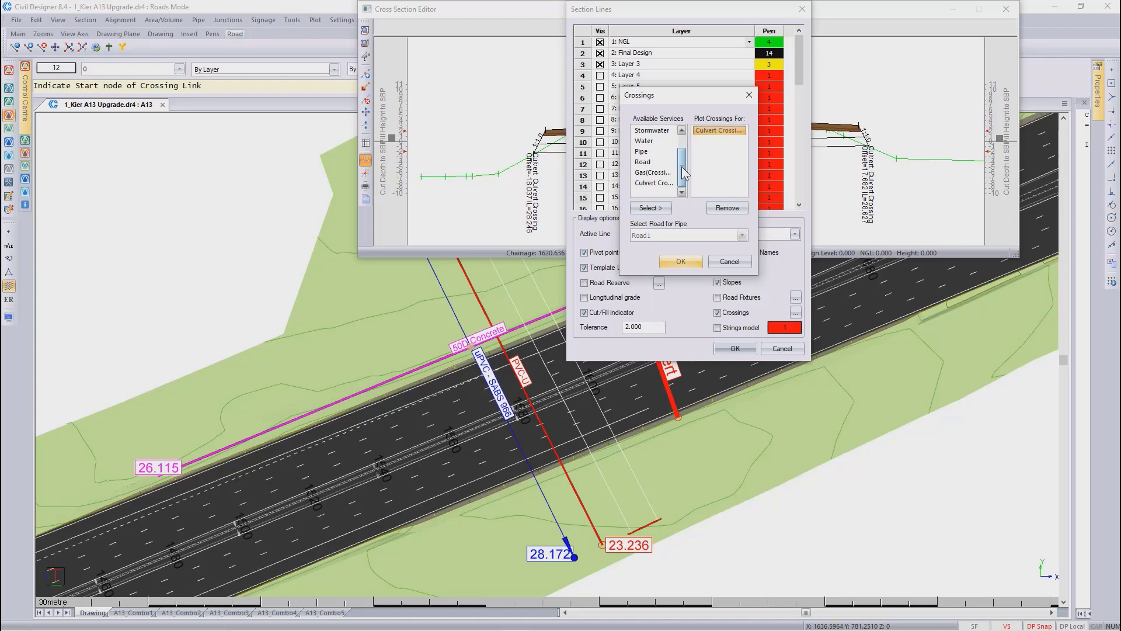
pyautogui.click(662, 132)
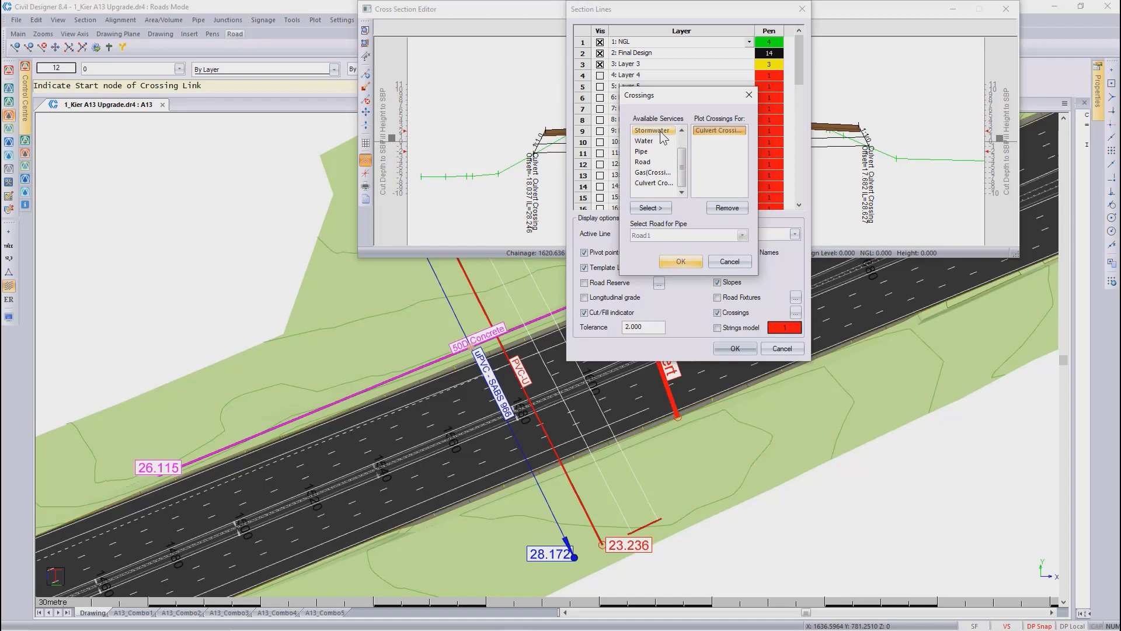
pyautogui.click(661, 132)
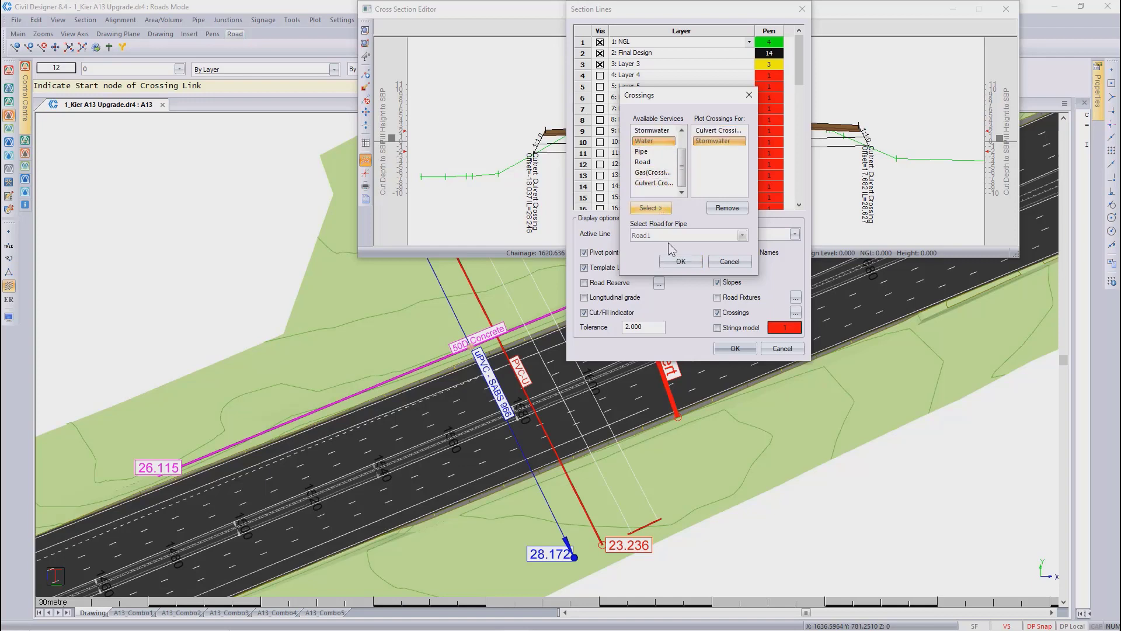
pyautogui.click(679, 261)
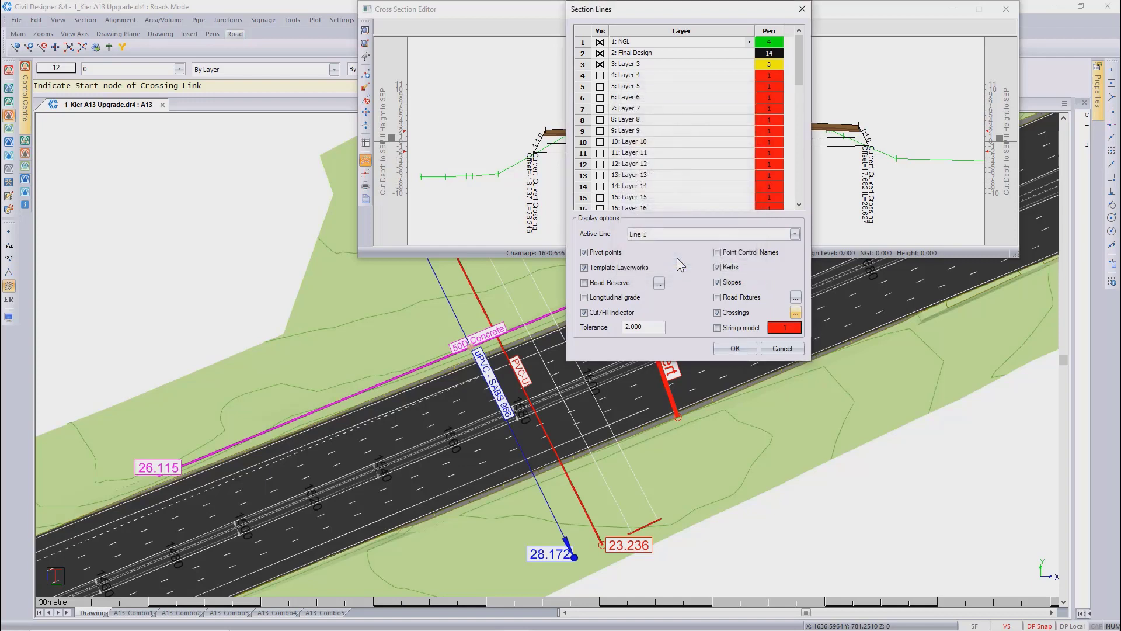
pyautogui.click(735, 349)
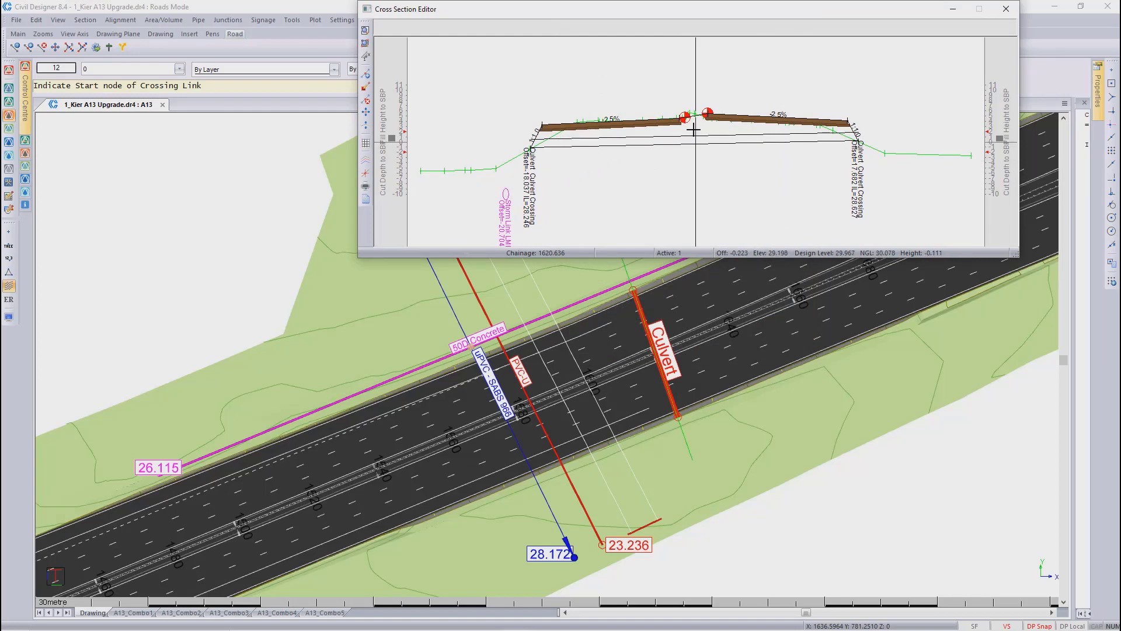
pyautogui.scroll(2, 693, 129)
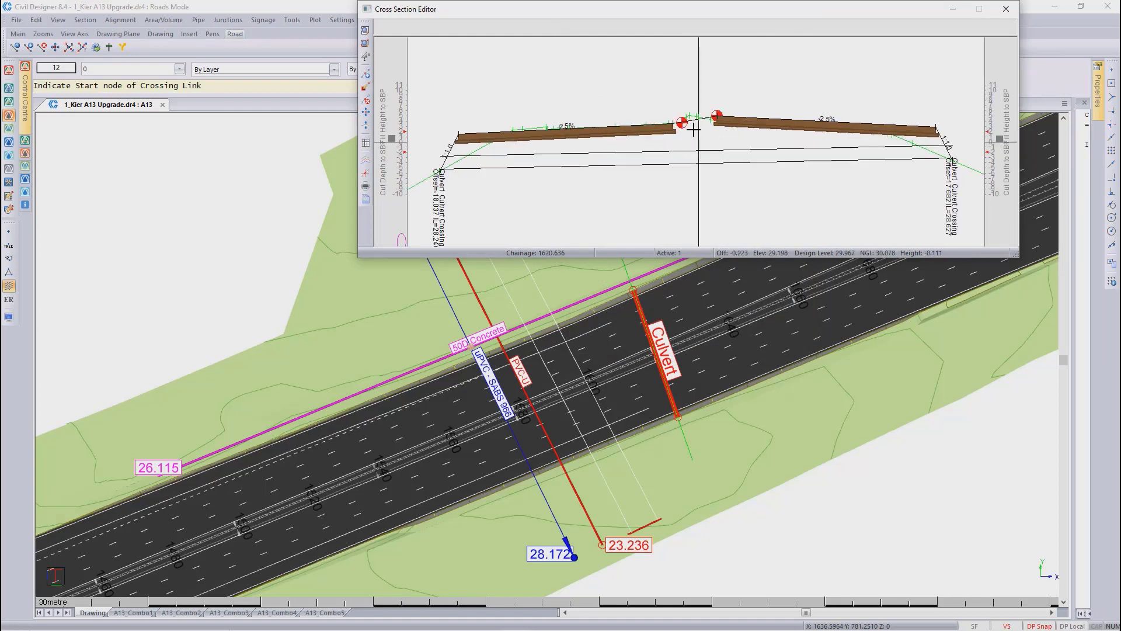